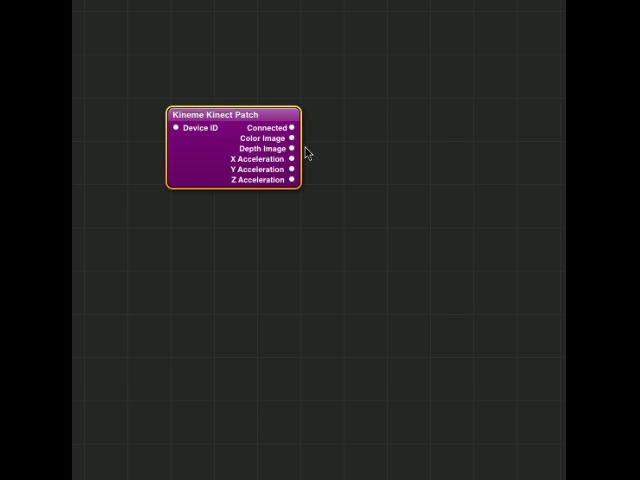
# Publish the Kinect patch's Connected output, keeping the default published name.
pyautogui.rightClick(293, 129)
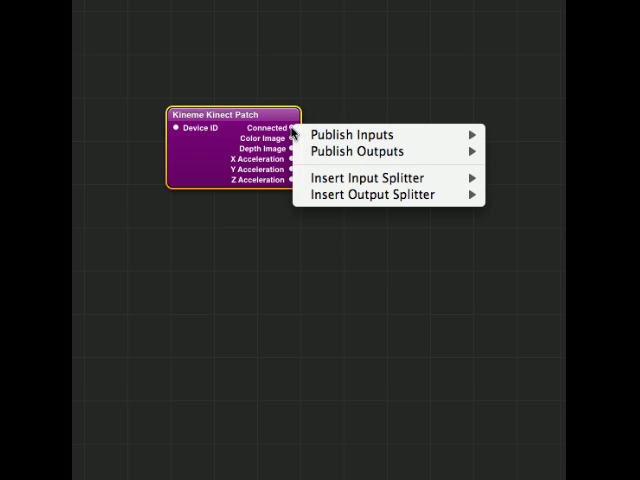
pyautogui.moveTo(357, 151)
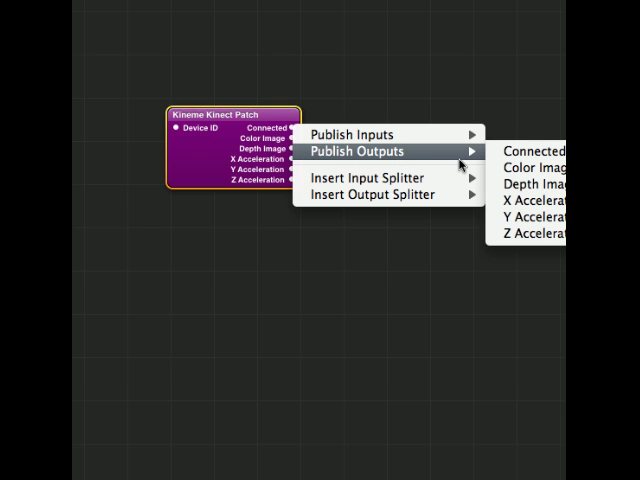
pyautogui.click(523, 153)
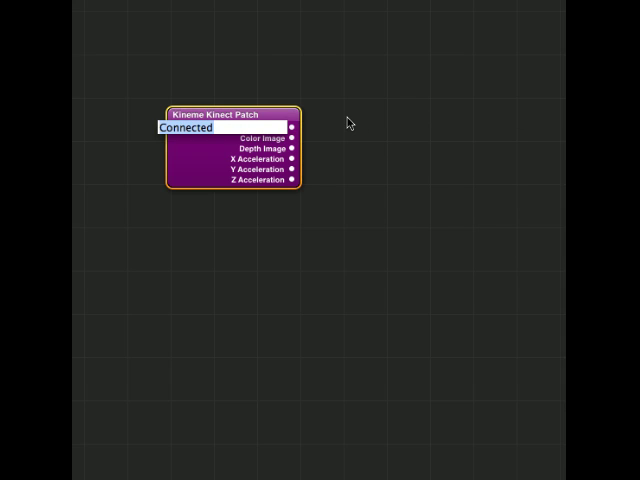
pyautogui.press('Return')
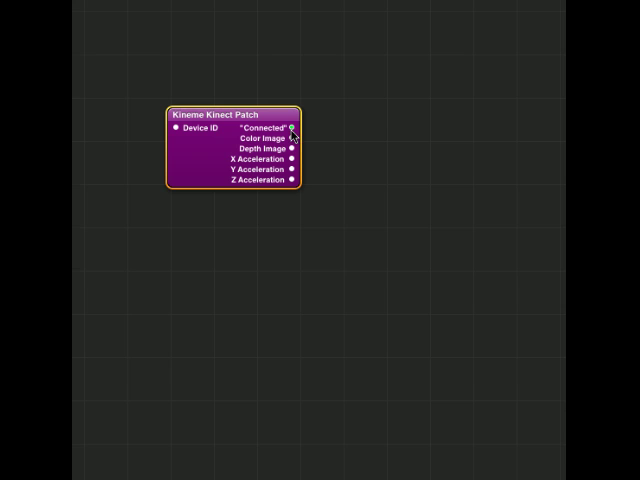
# Publish the Color Image output with its default name, joining Connected.
pyautogui.rightClick(293, 142)
pyautogui.moveTo(357, 162)
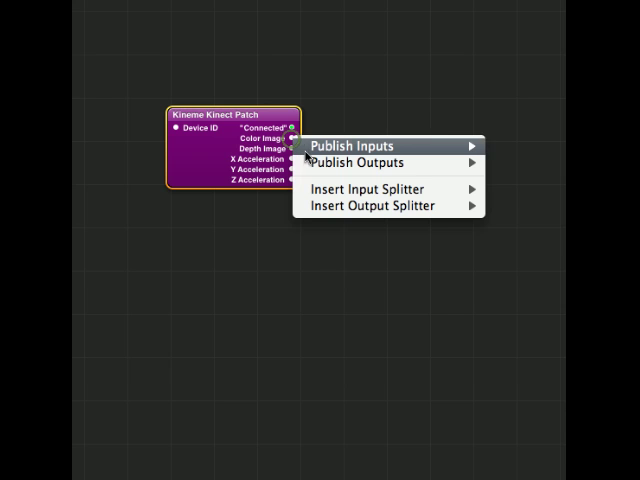
pyautogui.click(500, 180)
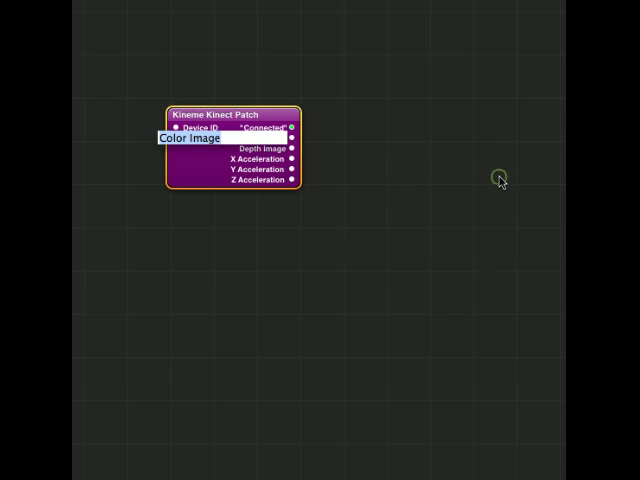
pyautogui.press('Return')
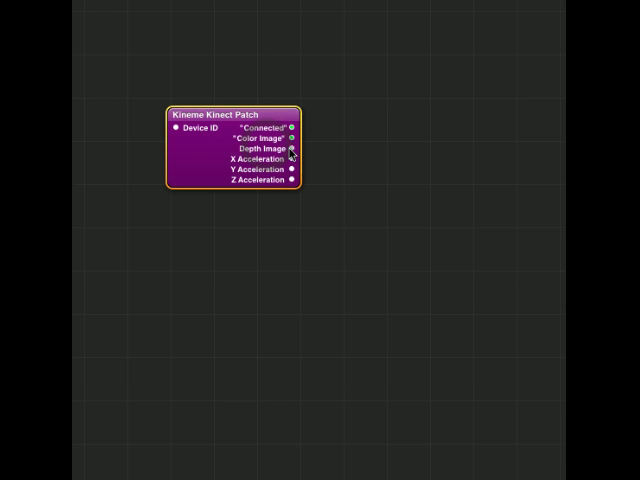
# Publish the Depth Image output with its default name, the third published port.
pyautogui.rightClick(293, 150)
pyautogui.click(520, 204)
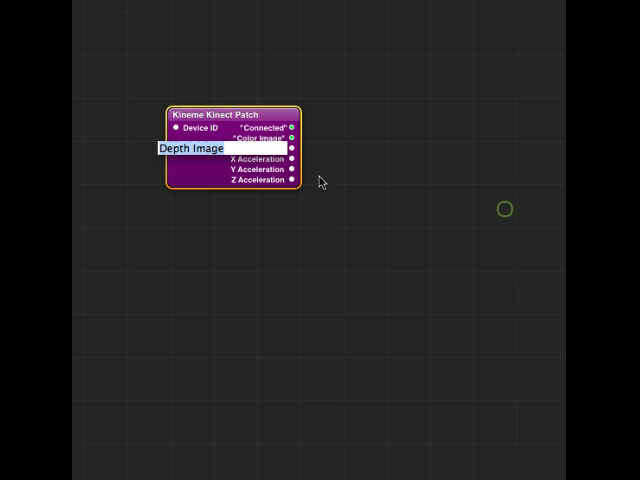
pyautogui.press('Return')
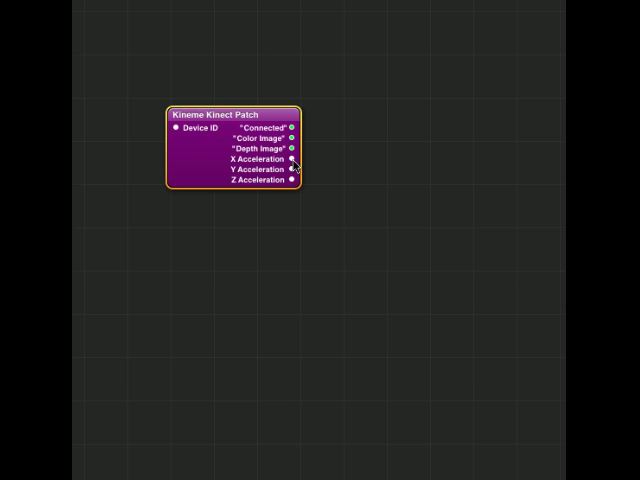
# Publish the X, Y and Z Acceleration outputs with default names, completing all six ports.
pyautogui.rightClick(294, 162)
pyautogui.moveTo(360, 184)
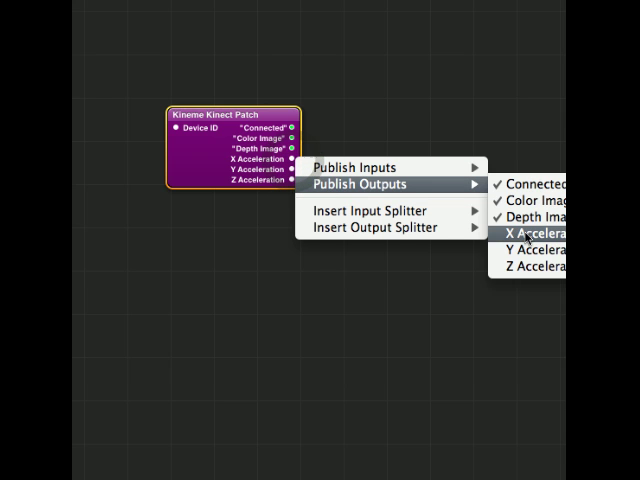
pyautogui.click(528, 237)
pyautogui.press('Return')
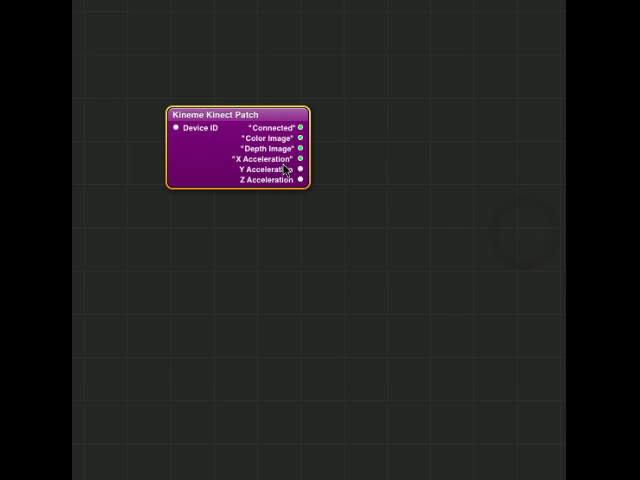
pyautogui.rightClick(301, 172)
pyautogui.moveTo(366, 191)
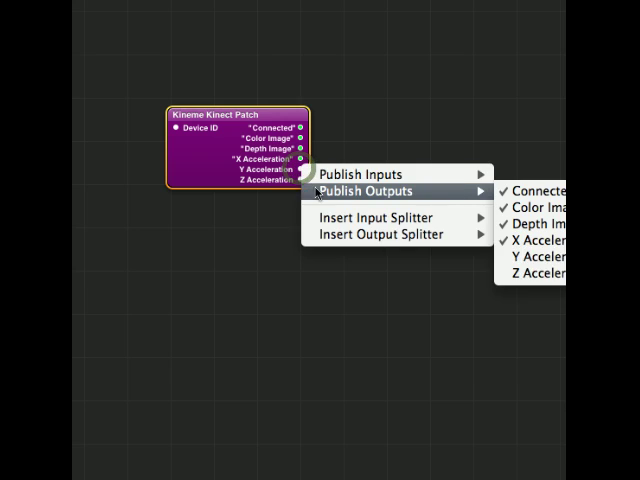
pyautogui.click(540, 257)
pyautogui.press('Return')
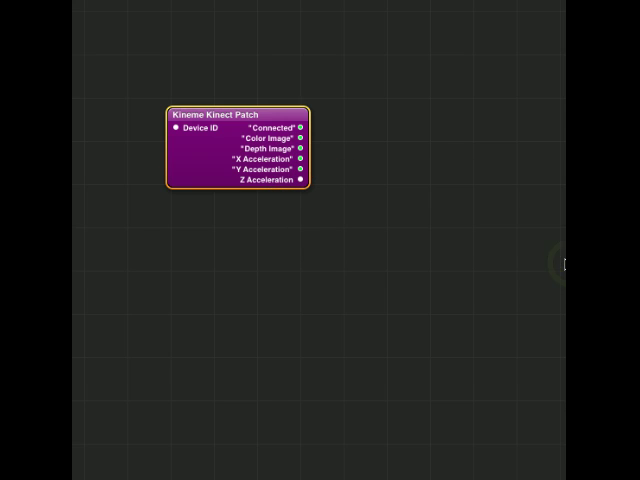
pyautogui.rightClick(301, 180)
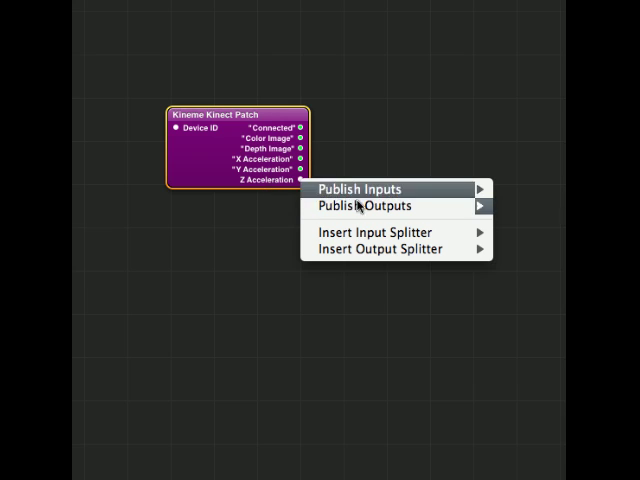
pyautogui.moveTo(365, 206)
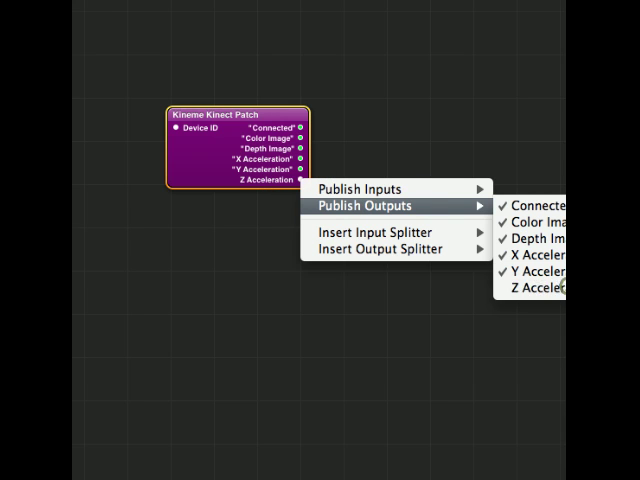
pyautogui.click(540, 288)
pyautogui.press('Return')
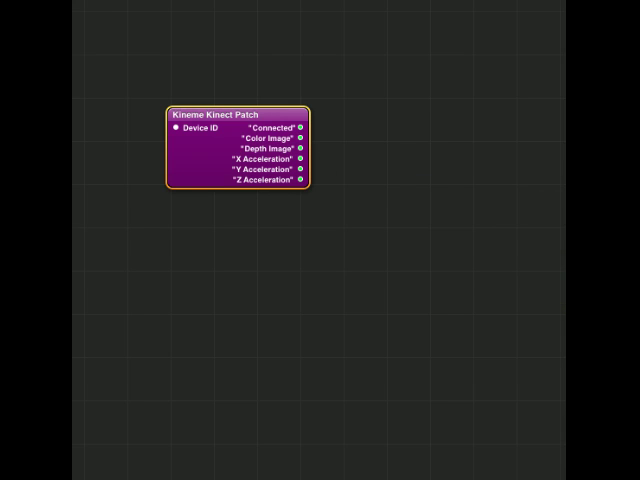